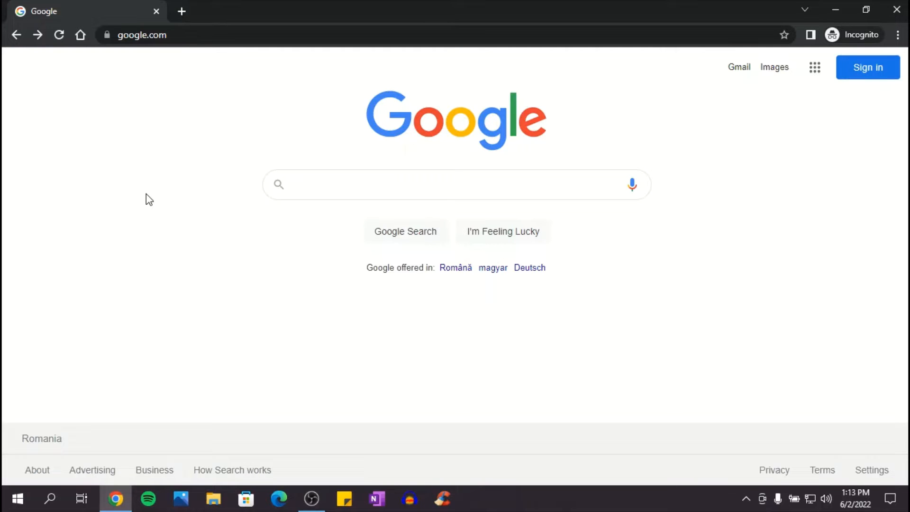
Search Google for "veed subtitles" and open the VEED.IO page for adding subtitles to a video.
{"action": "left_click", "coordinate": [376, 184]}
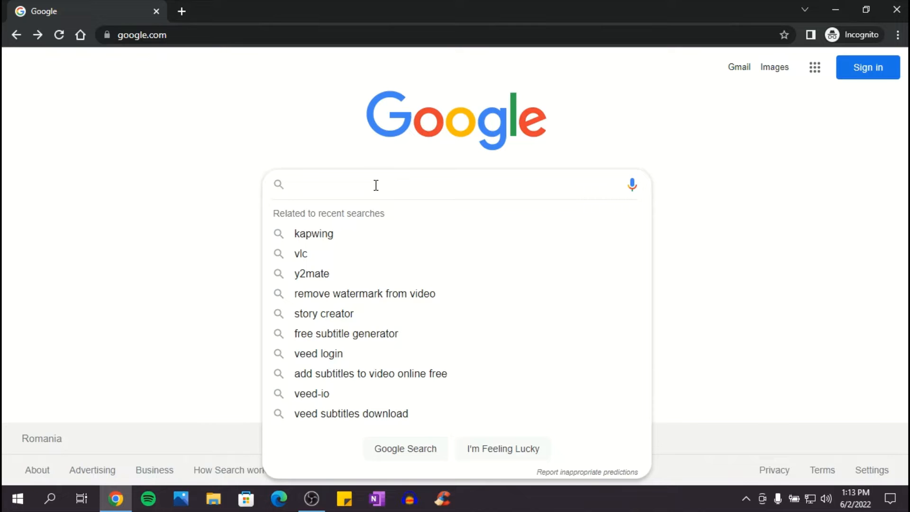
{"action": "type", "text": "veed s"}
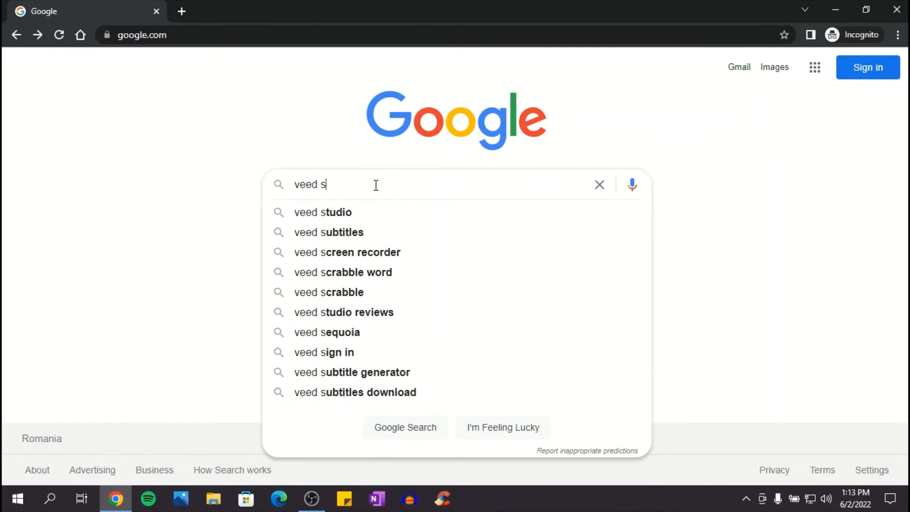
{"action": "type", "text": "ub"}
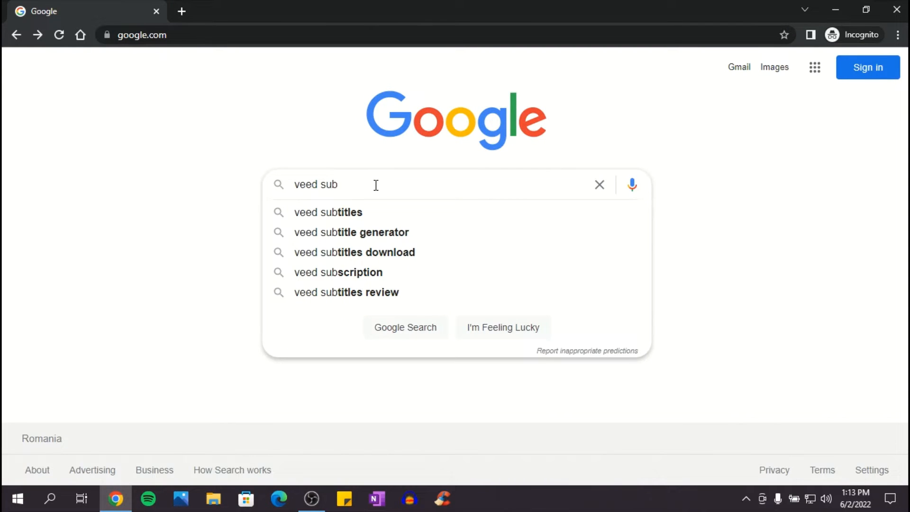
{"action": "left_click", "coordinate": [368, 210]}
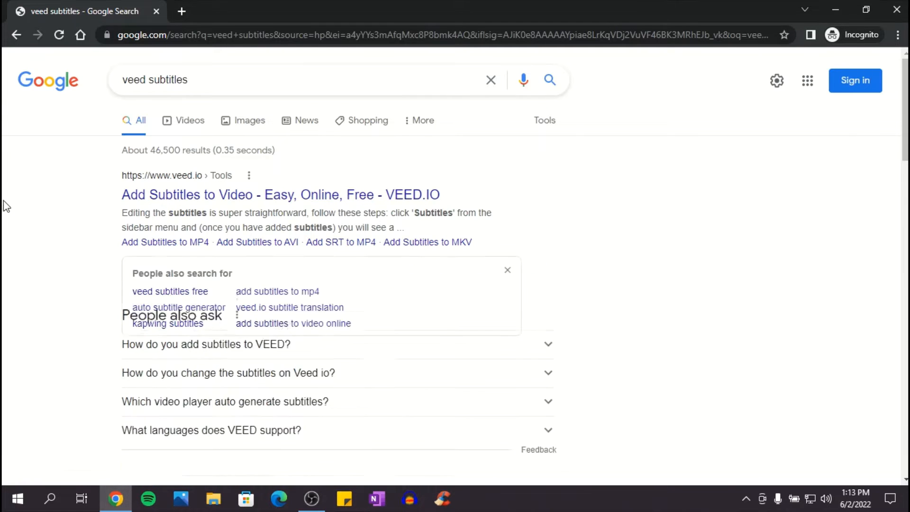
{"action": "left_click", "coordinate": [206, 198]}
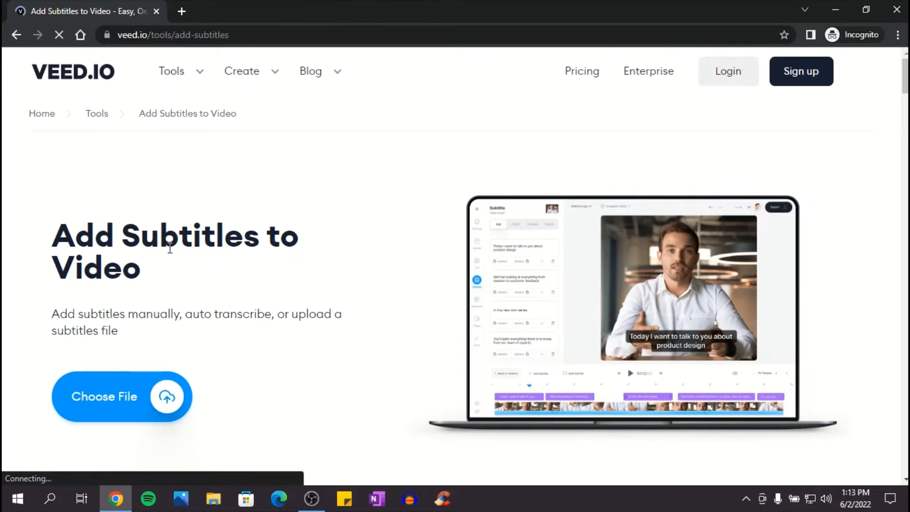
Upload the Desktop video "How to Create a WISH Account in 2022" to a new subtitle project and dismiss the welcome video.
{"action": "scroll", "coordinate": [202, 217], "scroll_direction": "down", "scroll_amount": 3}
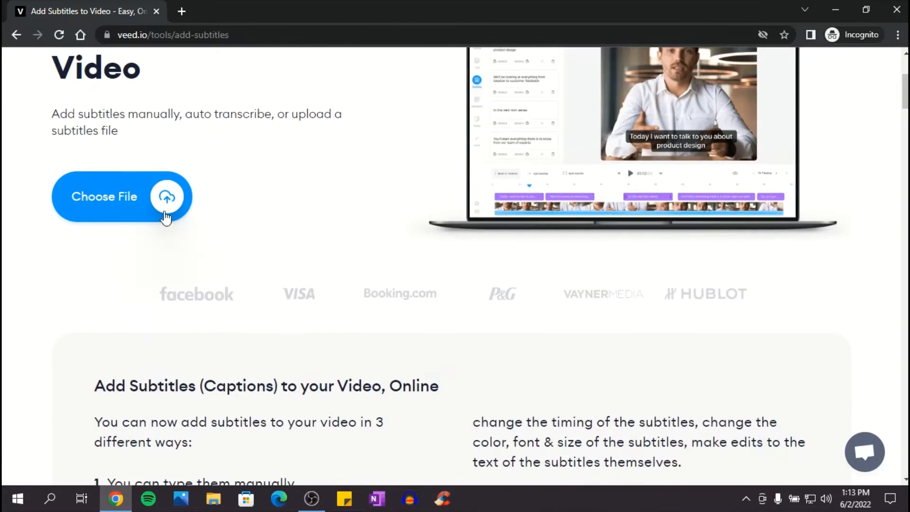
{"action": "left_click", "coordinate": [167, 200]}
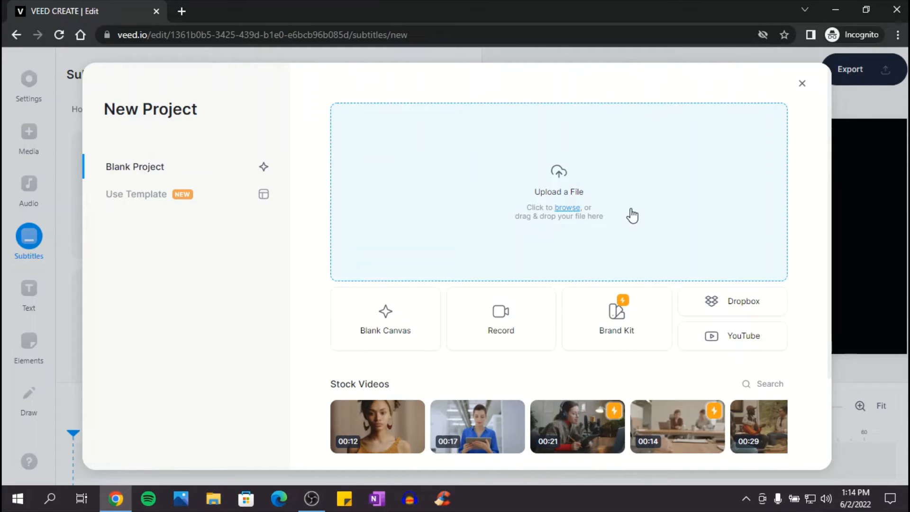
{"action": "left_click", "coordinate": [561, 176]}
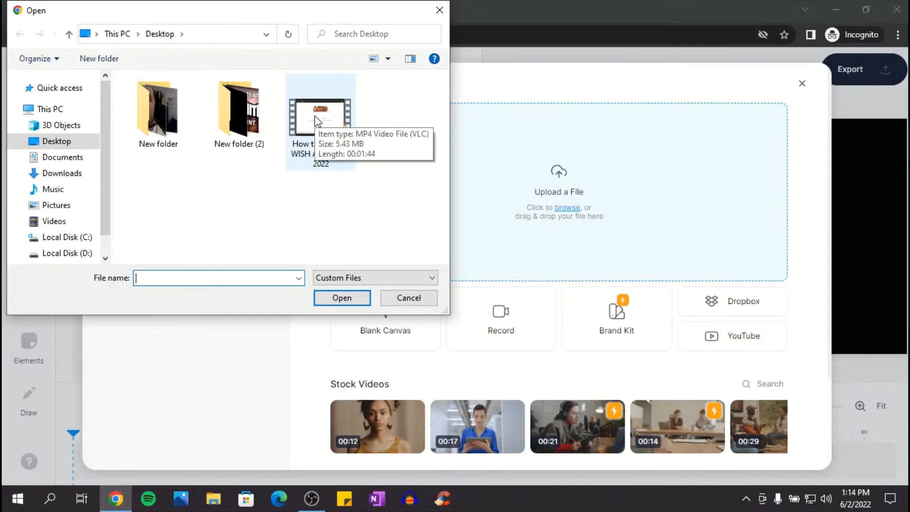
{"action": "left_click", "coordinate": [326, 128]}
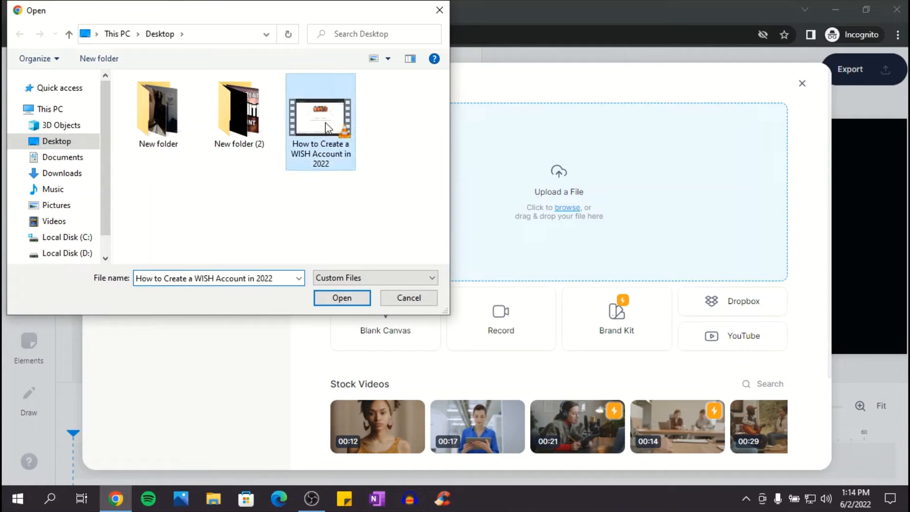
{"action": "left_click", "coordinate": [347, 299]}
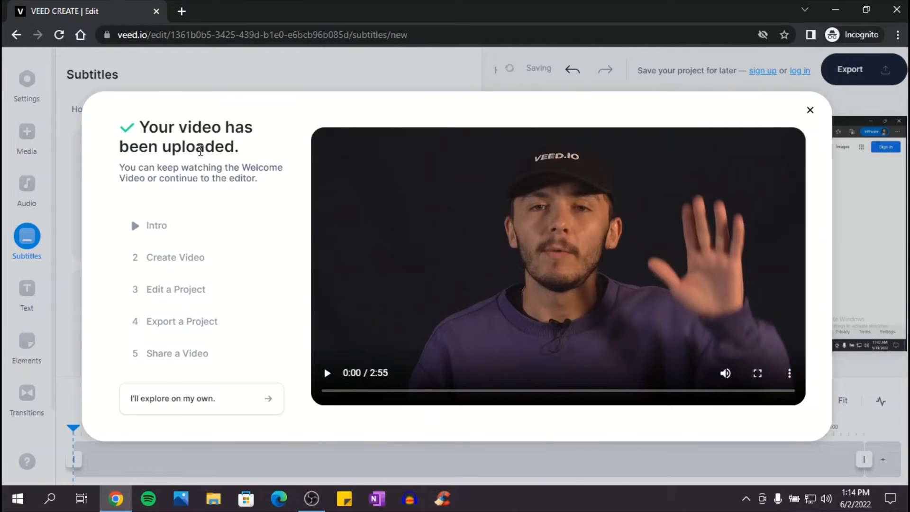
{"action": "left_click", "coordinate": [811, 112]}
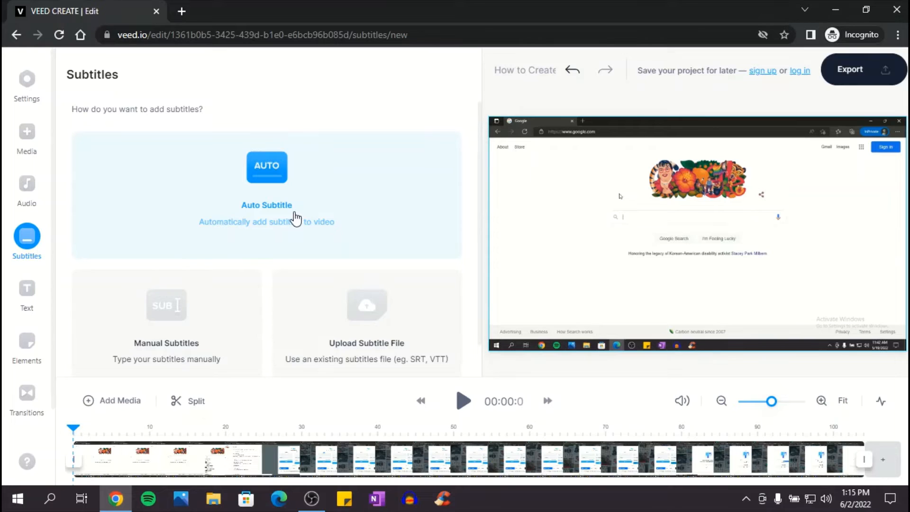
Generate automatic English subtitles for "How to Create a WISH Account in 2022.mp4".
{"action": "left_click", "coordinate": [270, 175]}
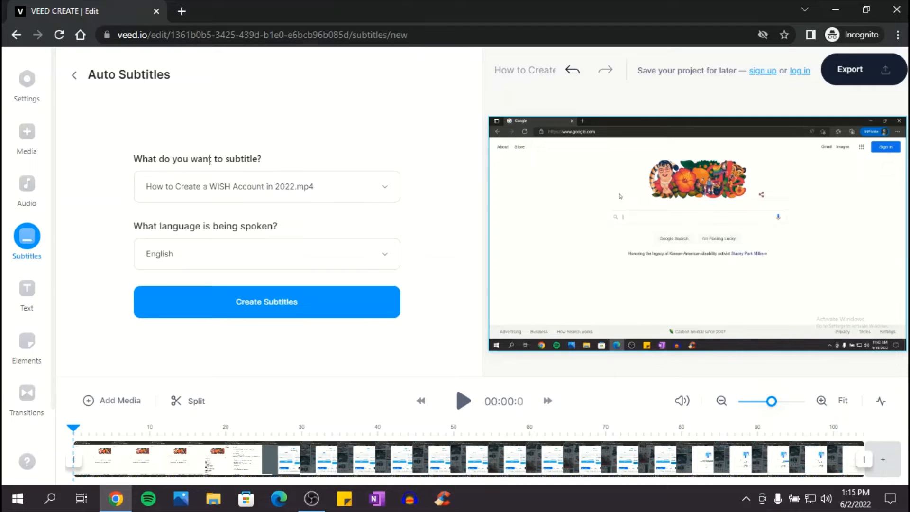
{"action": "left_click", "coordinate": [250, 195]}
{"action": "left_click", "coordinate": [247, 199]}
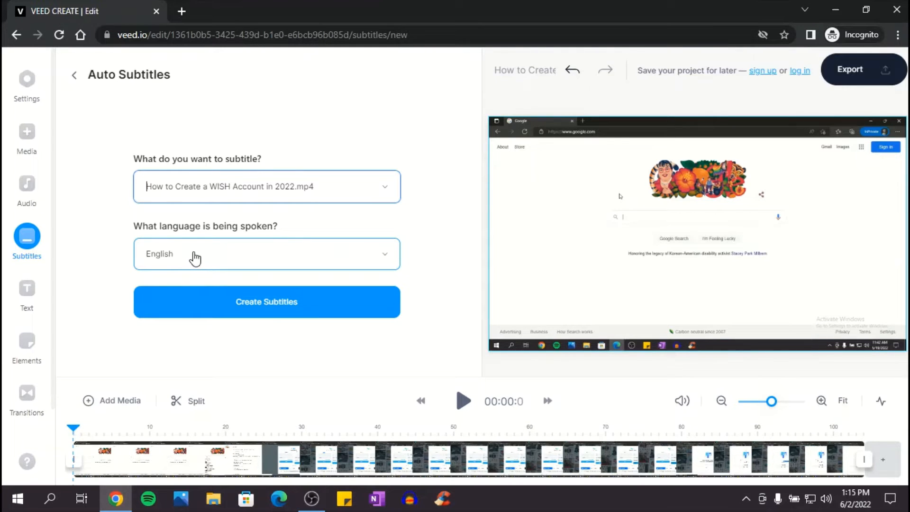
{"action": "left_click", "coordinate": [283, 302]}
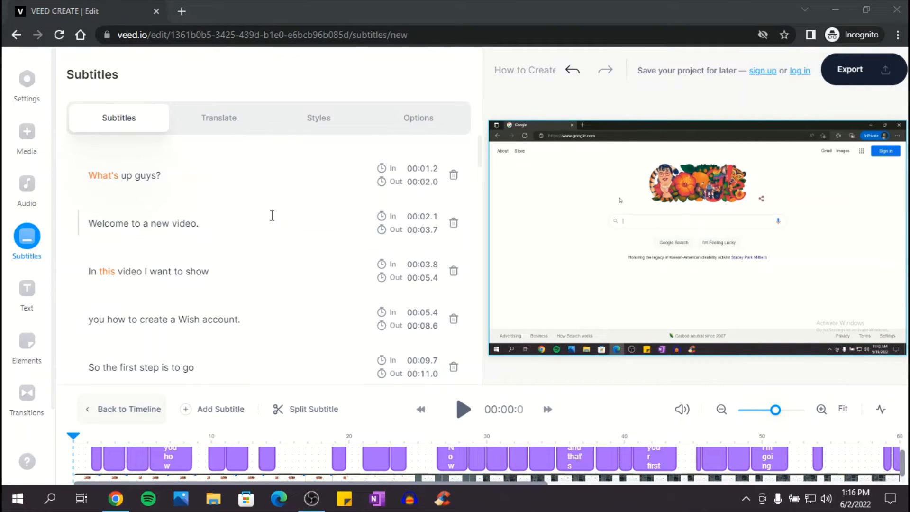
Change the first subtitle's text to "What's up guys!" with an exclamation mark at the end.
{"action": "left_click", "coordinate": [159, 177]}
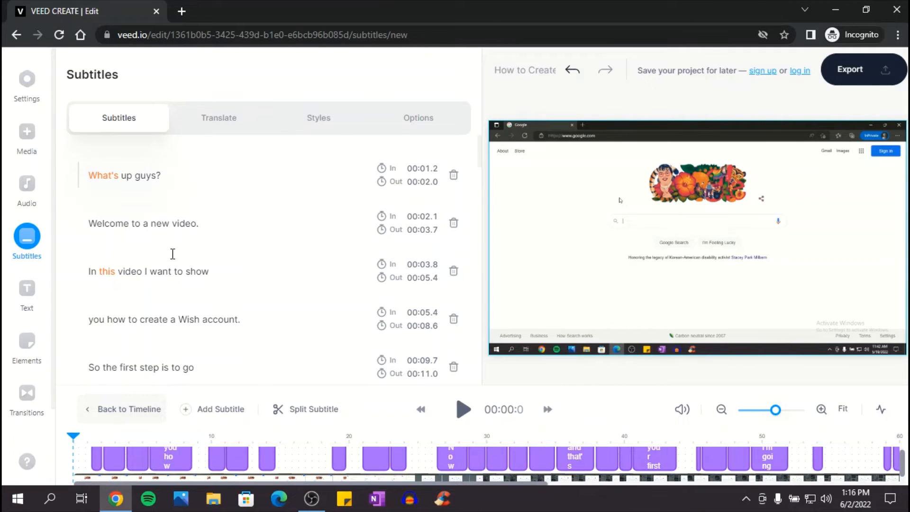
{"action": "left_click", "coordinate": [173, 173]}
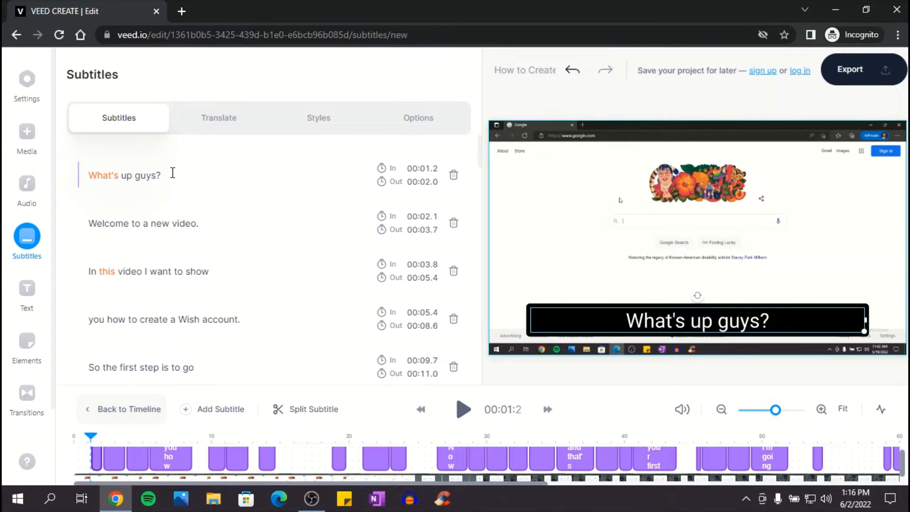
{"action": "key", "text": "BackSpace"}
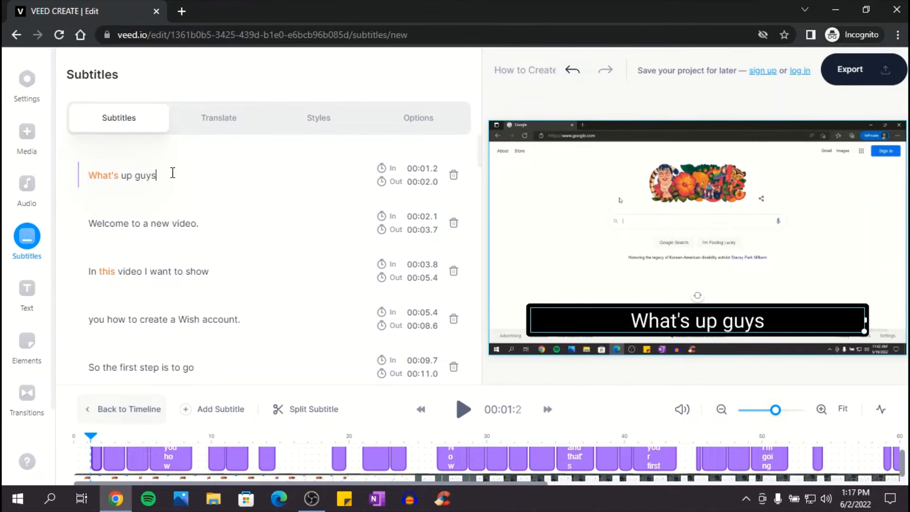
{"action": "type", "text": "!"}
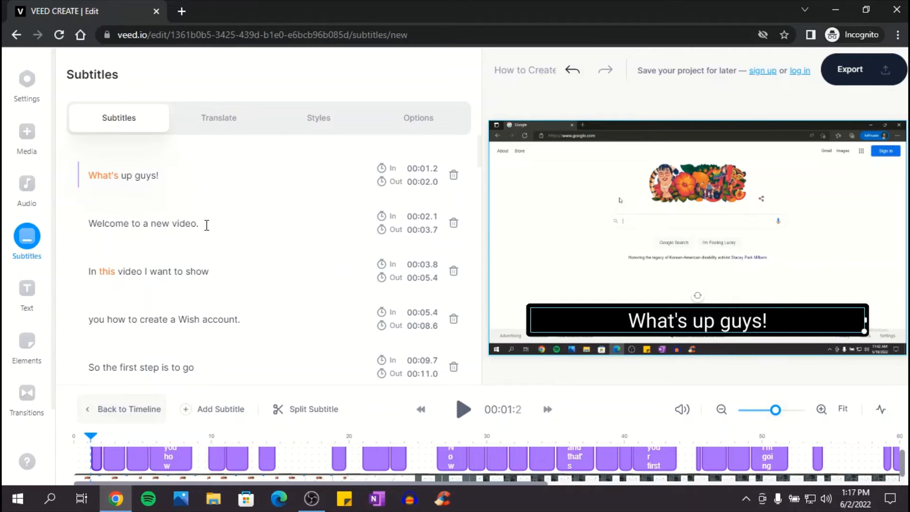
Select the second subtitle, "Welcome to a new video.", and set the subtitle text colour to purple.
{"action": "left_click_drag", "start_coordinate": [178, 224], "coordinate": [221, 219]}
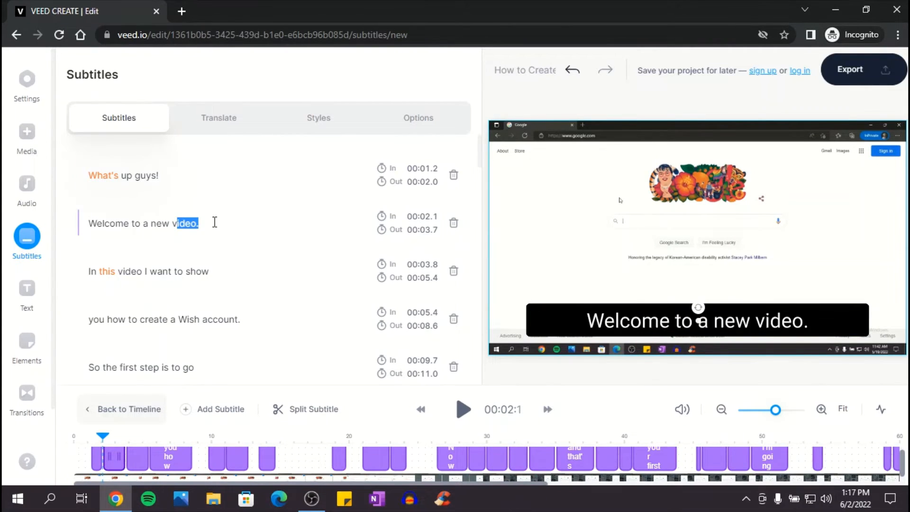
{"action": "left_click", "coordinate": [321, 122]}
{"action": "left_click", "coordinate": [445, 193]}
{"action": "left_click", "coordinate": [140, 162]}
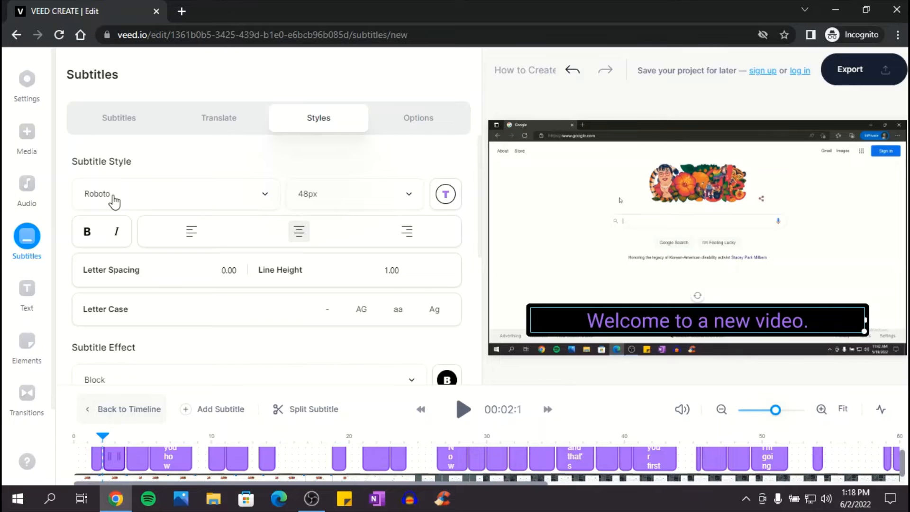
Set the subtitle font to Anton and apply the Drop subtitle style.
{"action": "left_click", "coordinate": [264, 200]}
{"action": "left_click", "coordinate": [264, 199]}
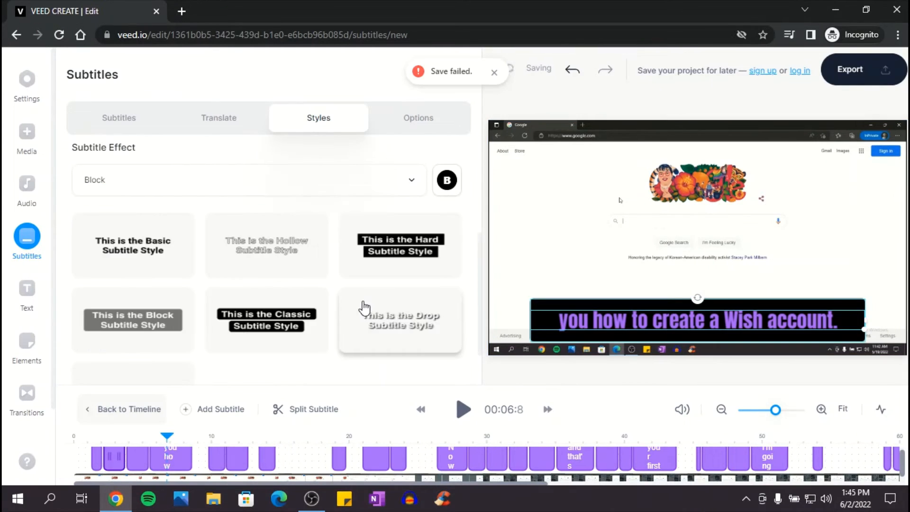
{"action": "left_click", "coordinate": [108, 246]}
{"action": "left_click", "coordinate": [390, 318]}
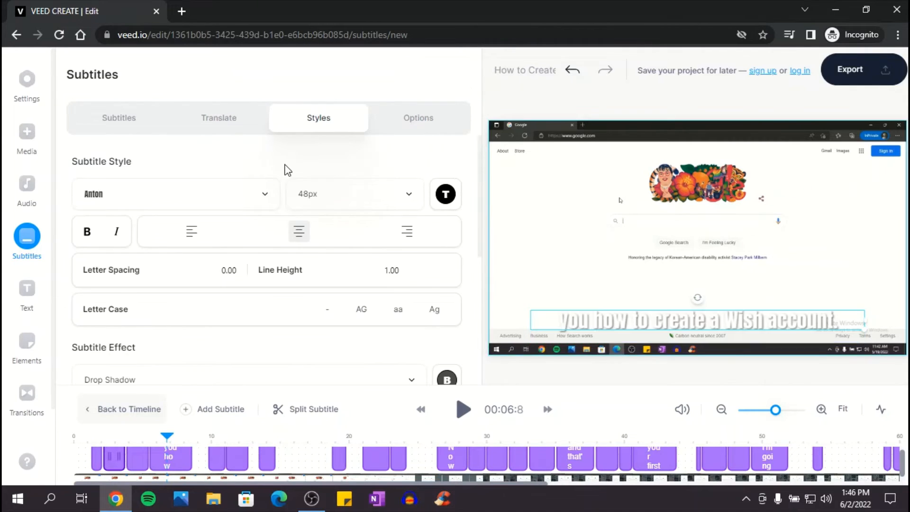
Export the video with the HD preset and Burn Subtitles enabled.
{"action": "left_click", "coordinate": [867, 70]}
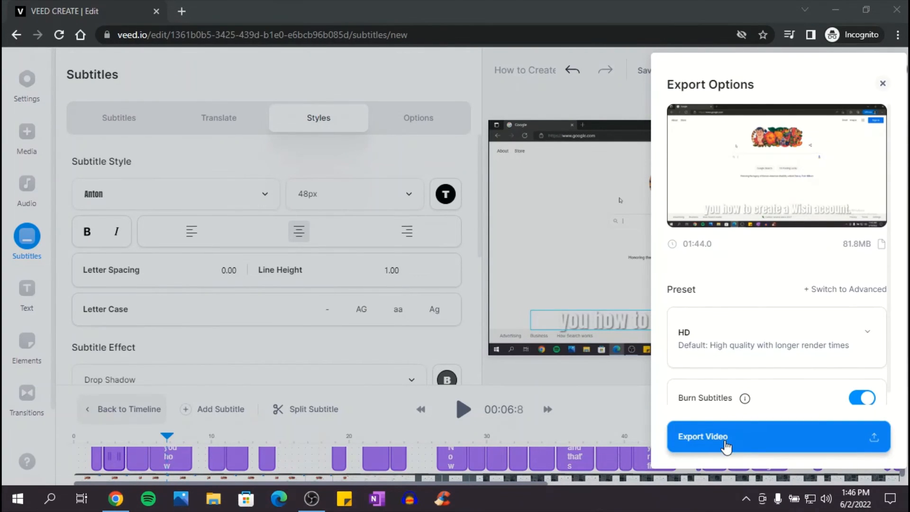
{"action": "left_click", "coordinate": [727, 444]}
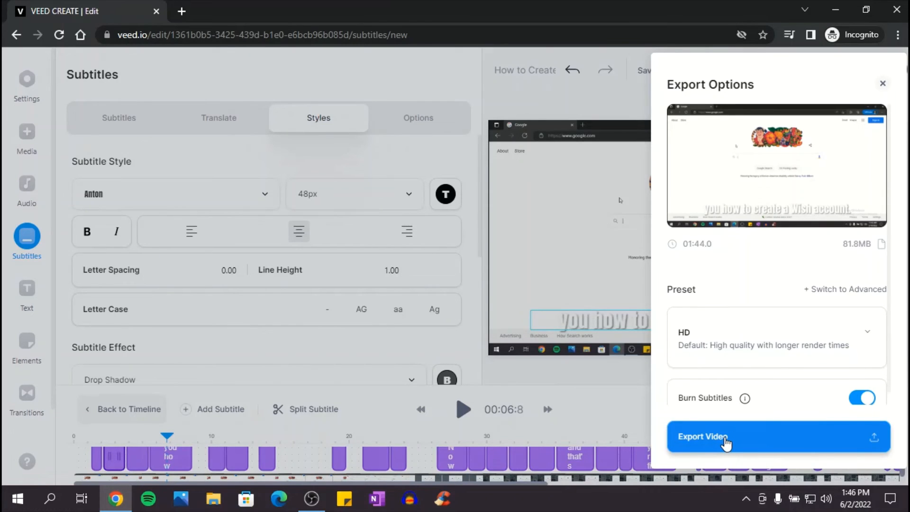
{"action": "left_click", "coordinate": [726, 439]}
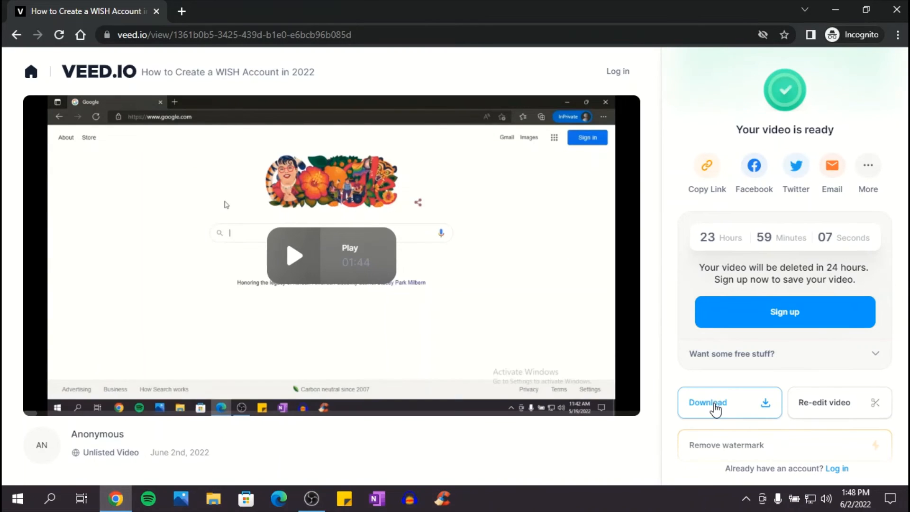
Download the rendered video as an MP4 file.
{"action": "scroll", "coordinate": [715, 406], "scroll_direction": "down", "scroll_amount": 1}
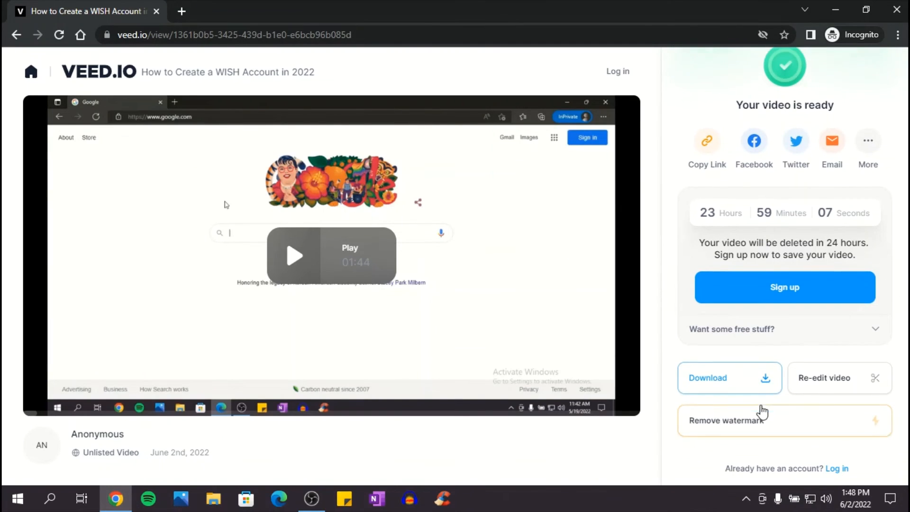
{"action": "left_click", "coordinate": [738, 388]}
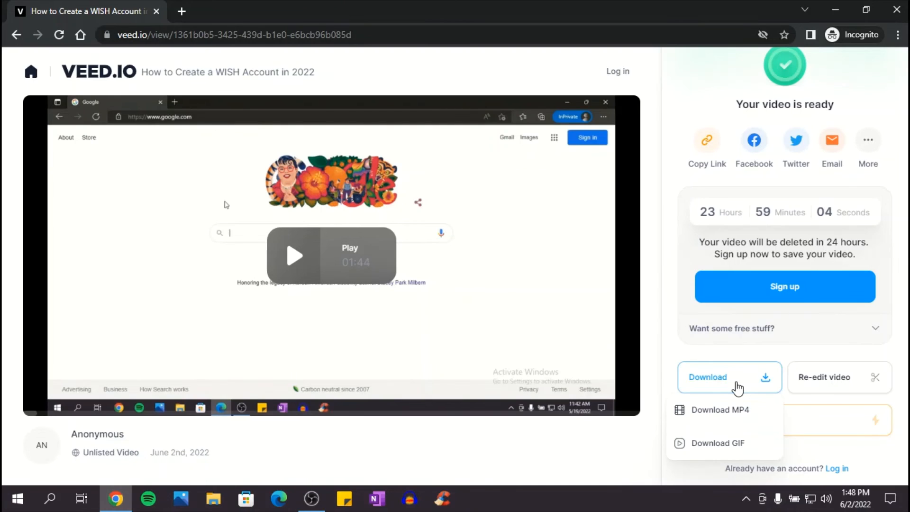
{"action": "left_click", "coordinate": [728, 414]}
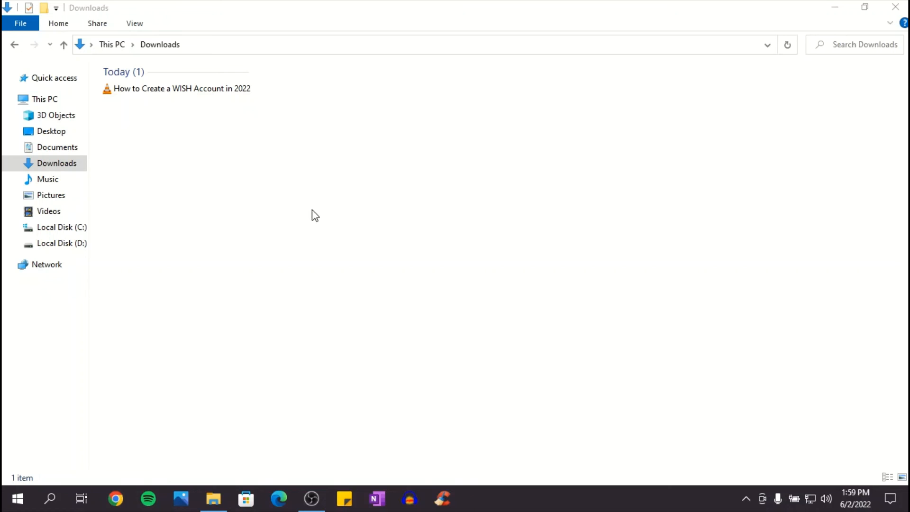
Play the downloaded "How to Create a WISH Account in 2022" video from the Downloads folder in a media player, pausing about 6 seconds in.
{"action": "left_click", "coordinate": [154, 88]}
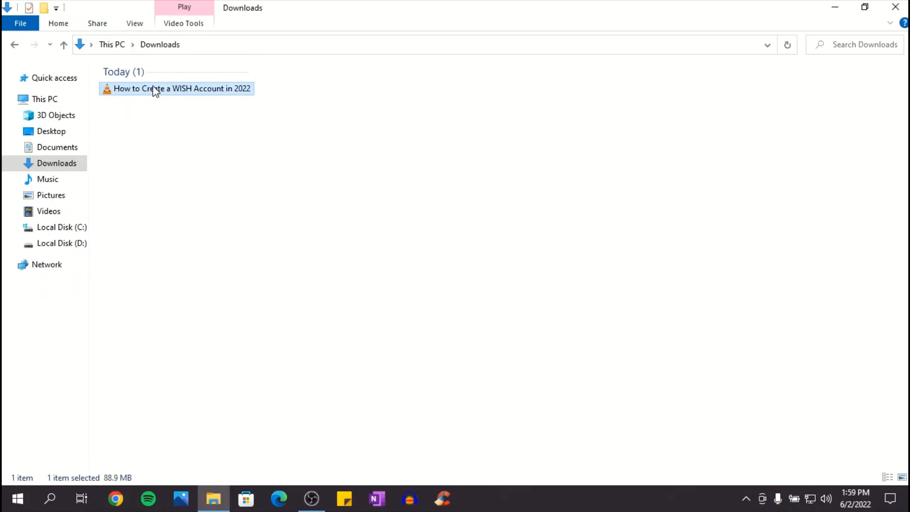
{"action": "right_click", "coordinate": [152, 86]}
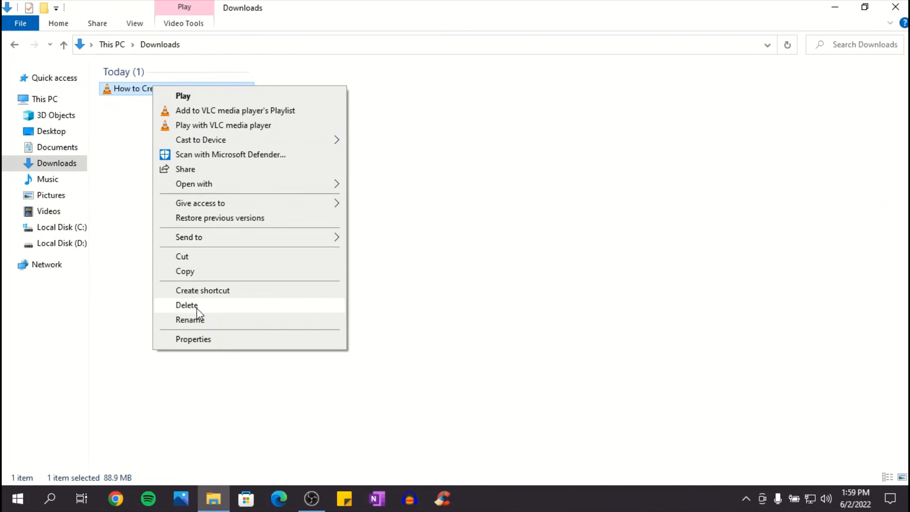
{"action": "mouse_move", "coordinate": [209, 183]}
{"action": "left_click", "coordinate": [375, 186]}
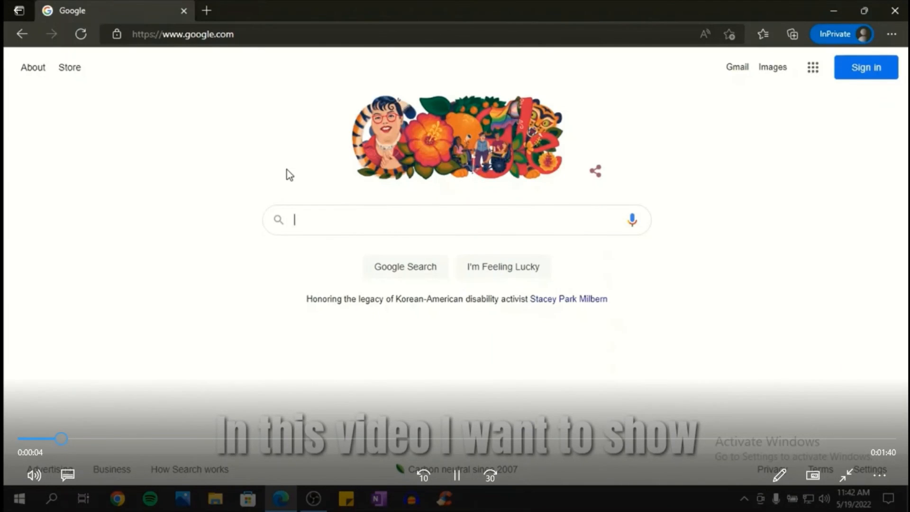
{"action": "left_click", "coordinate": [458, 474]}
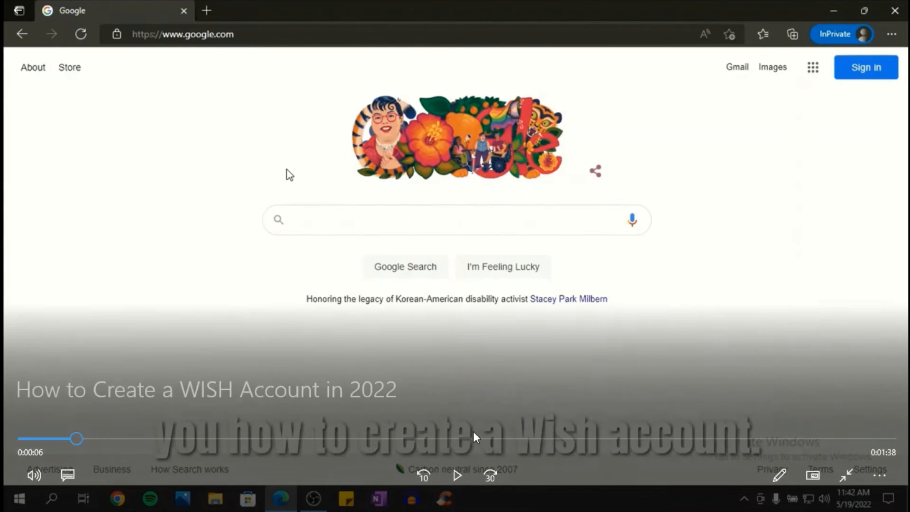